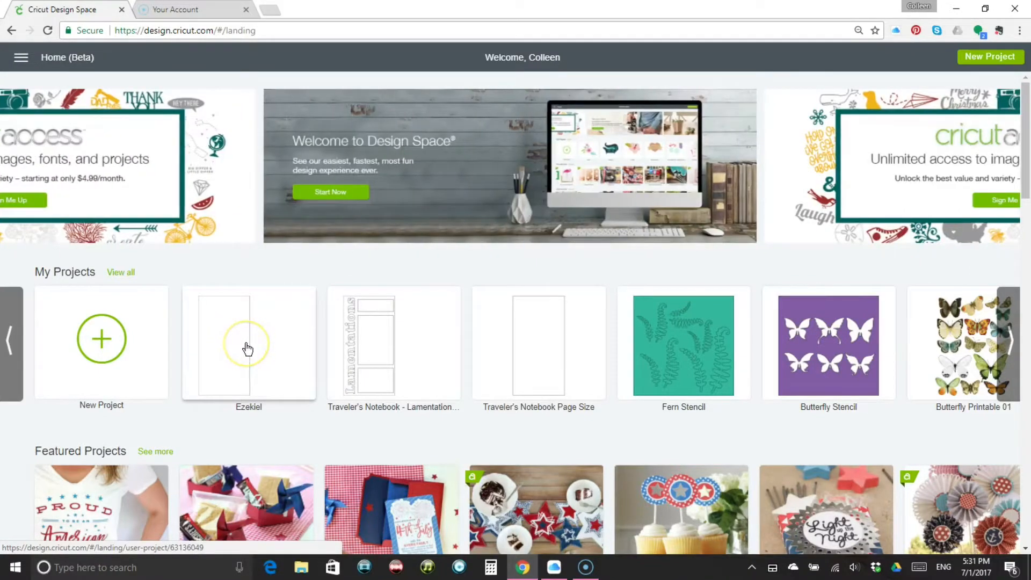
Open the saved Ezekiel project, replacing the unsaved project on the canvas
{"action": "left_click", "coordinate": [246, 348]}
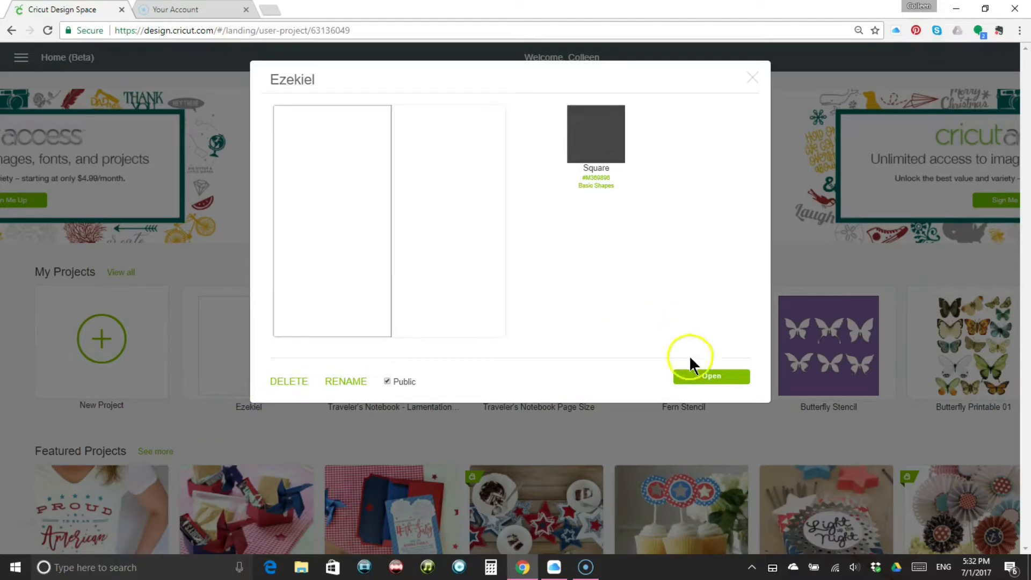
{"action": "left_click", "coordinate": [713, 377]}
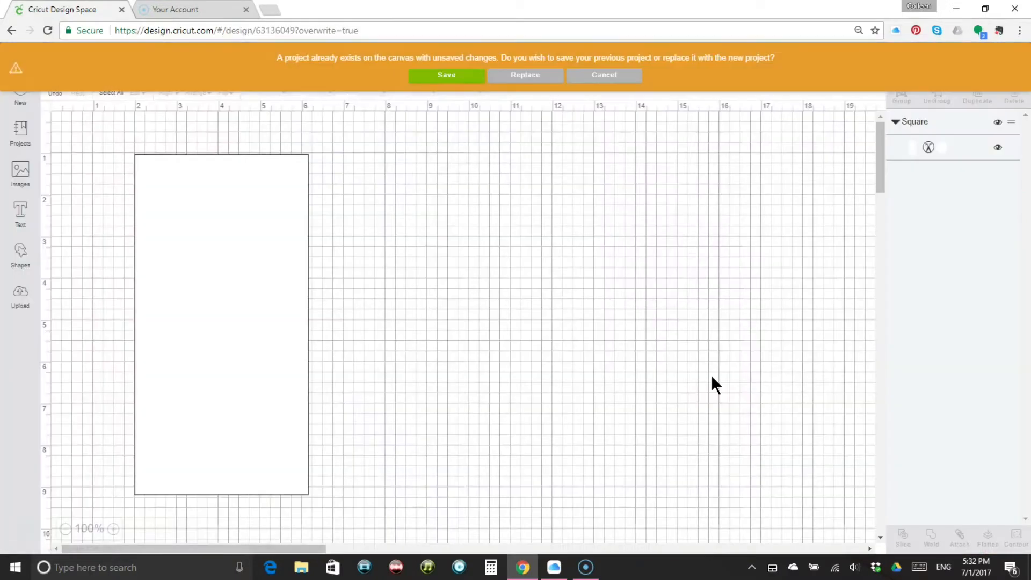
{"action": "left_click", "coordinate": [525, 75]}
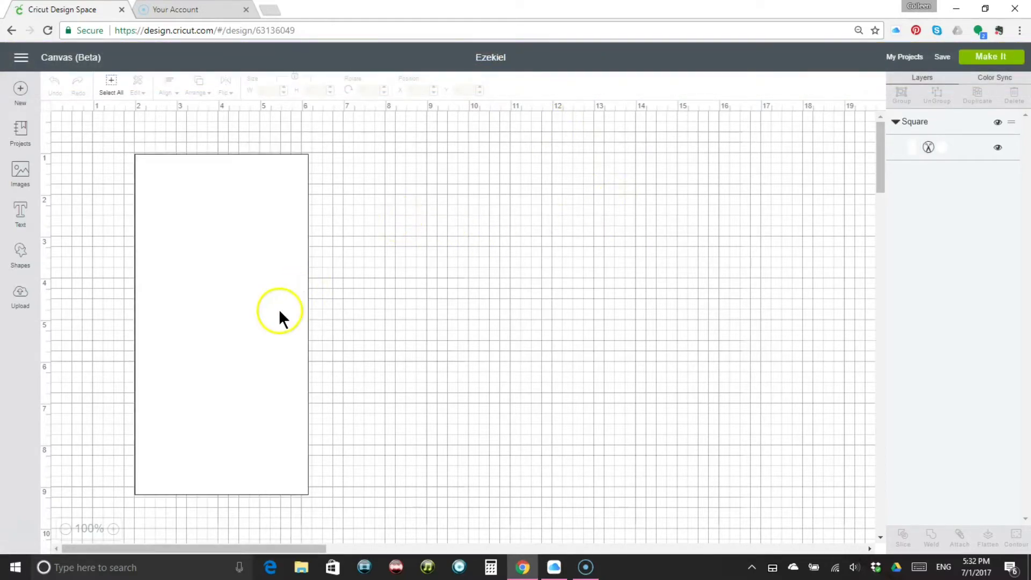
Add the text "Ezekiel" and place it across the upper edge of the page rectangle
{"action": "left_click", "coordinate": [20, 217]}
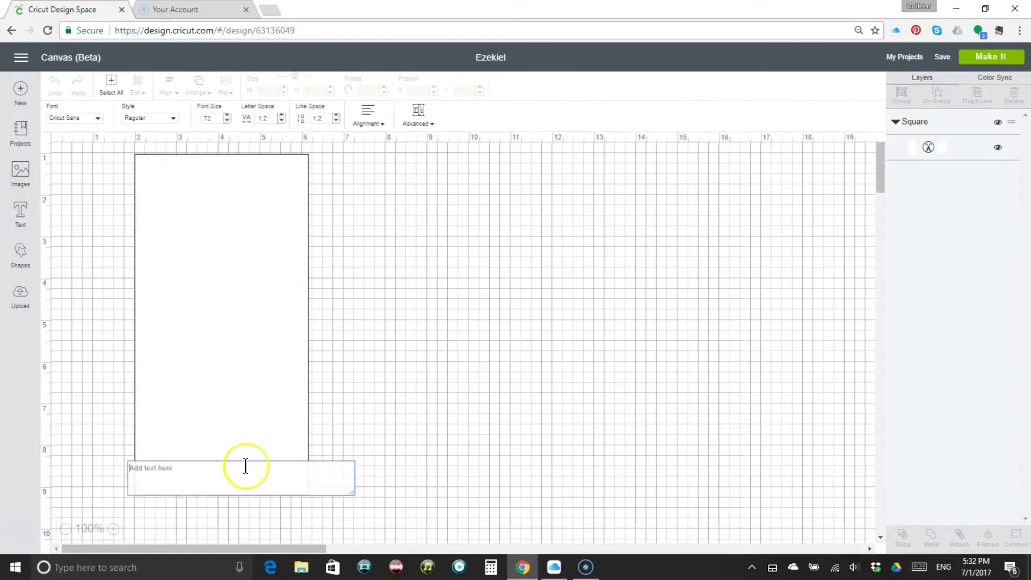
{"action": "type", "text": "Eze"}
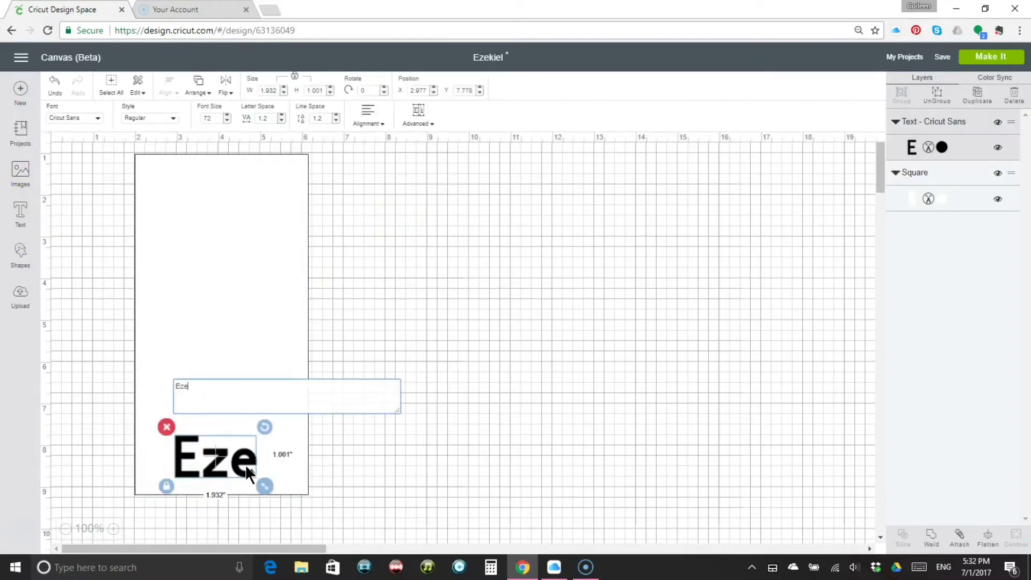
{"action": "type", "text": "kiel"}
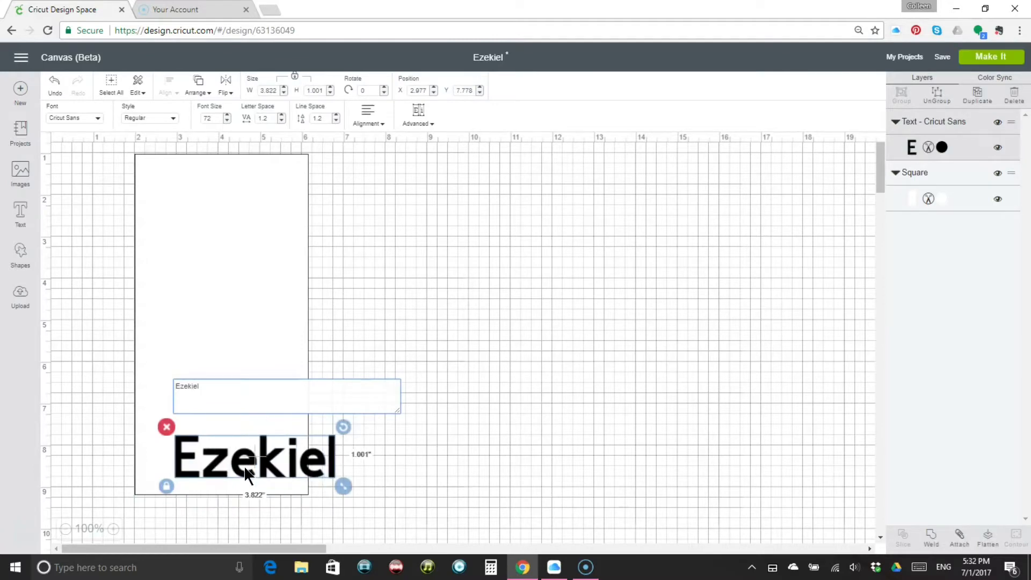
{"action": "left_click", "coordinate": [428, 444]}
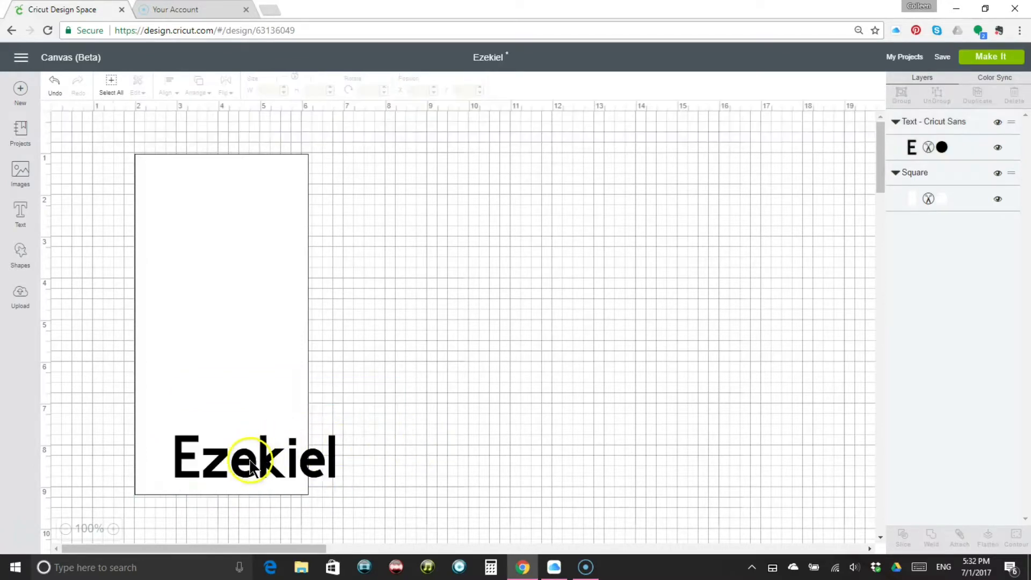
{"action": "left_click_drag", "start_coordinate": [253, 452], "coordinate": [220, 185]}
Set the Ezekiel title in the system font MV Boli and enlarge it to about 3.9 inches wide
{"action": "double_click", "coordinate": [256, 207]}
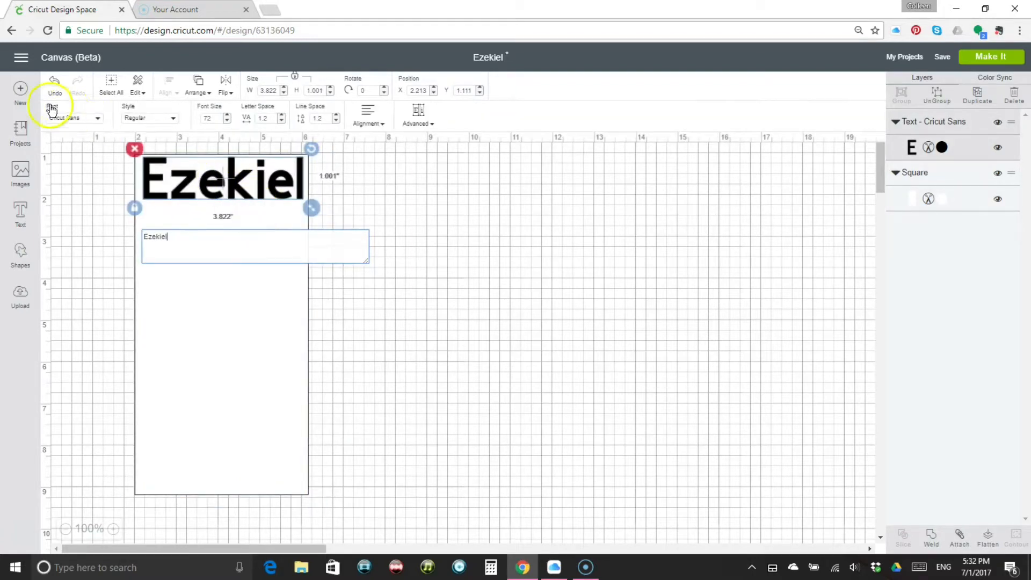
{"action": "left_click", "coordinate": [86, 121]}
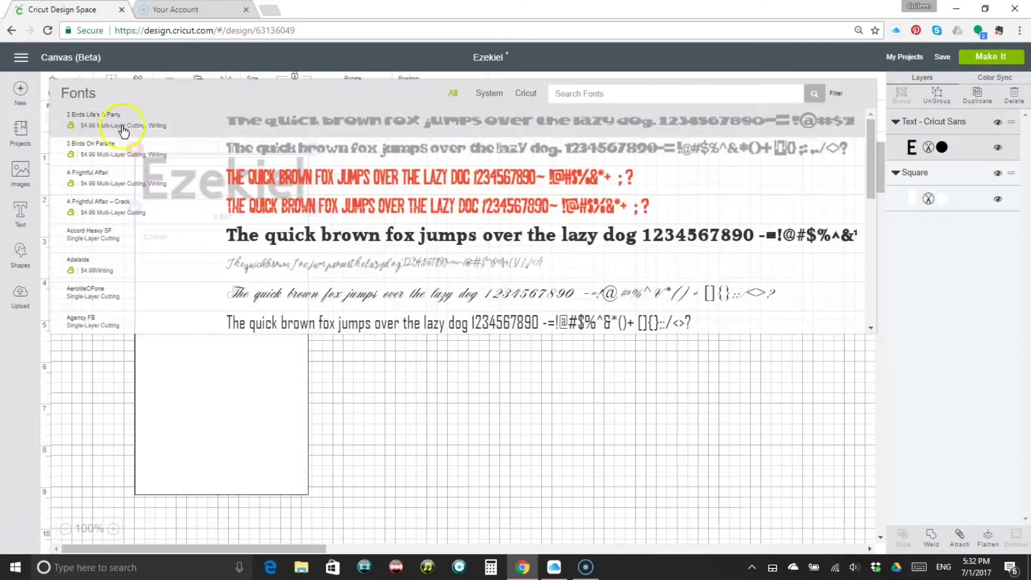
{"action": "left_click", "coordinate": [483, 98]}
{"action": "scroll", "coordinate": [515, 215], "scroll_direction": "down", "scroll_amount": 5}
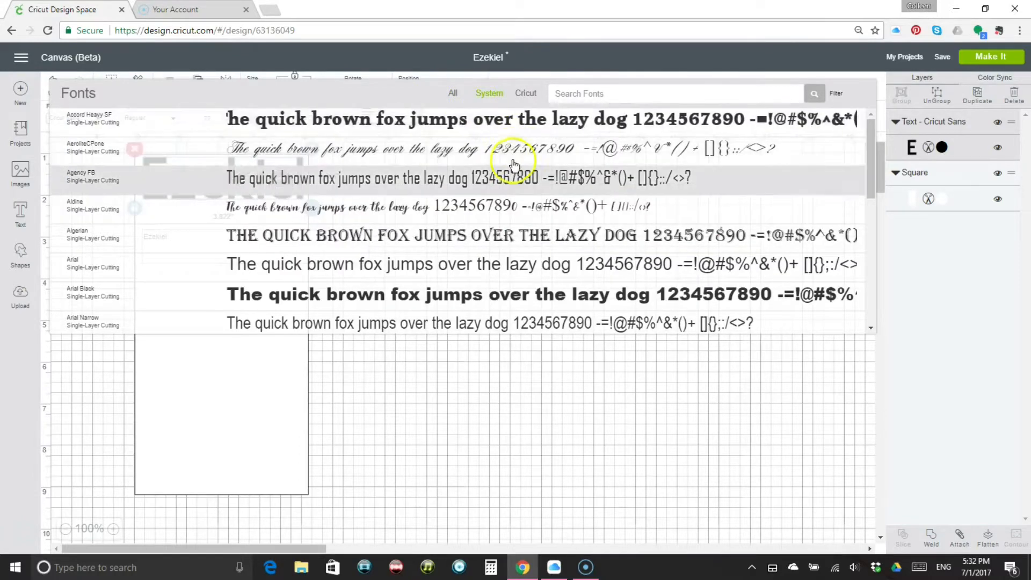
{"action": "scroll", "coordinate": [533, 230], "scroll_direction": "down", "scroll_amount": 3}
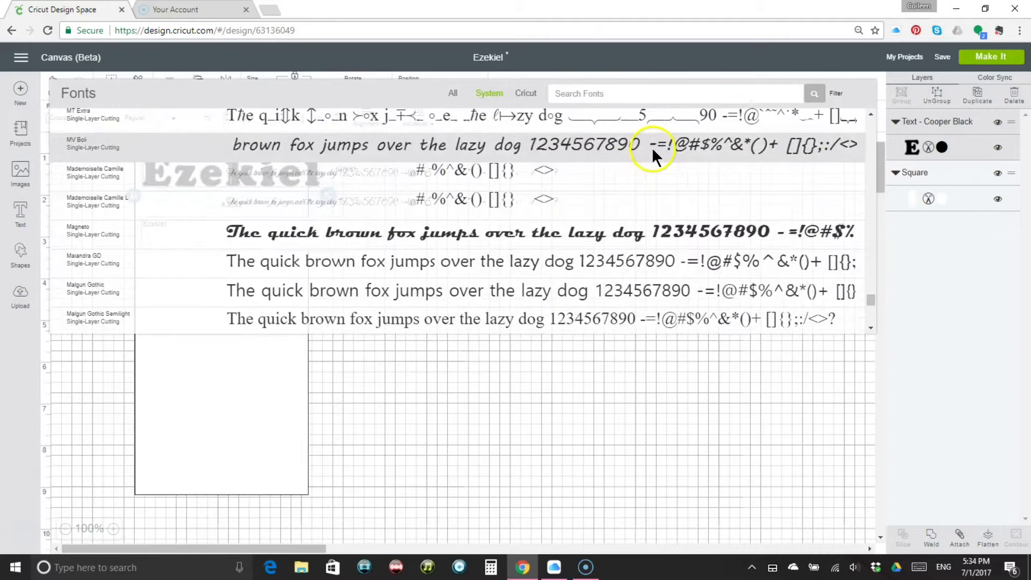
{"action": "left_click", "coordinate": [652, 147]}
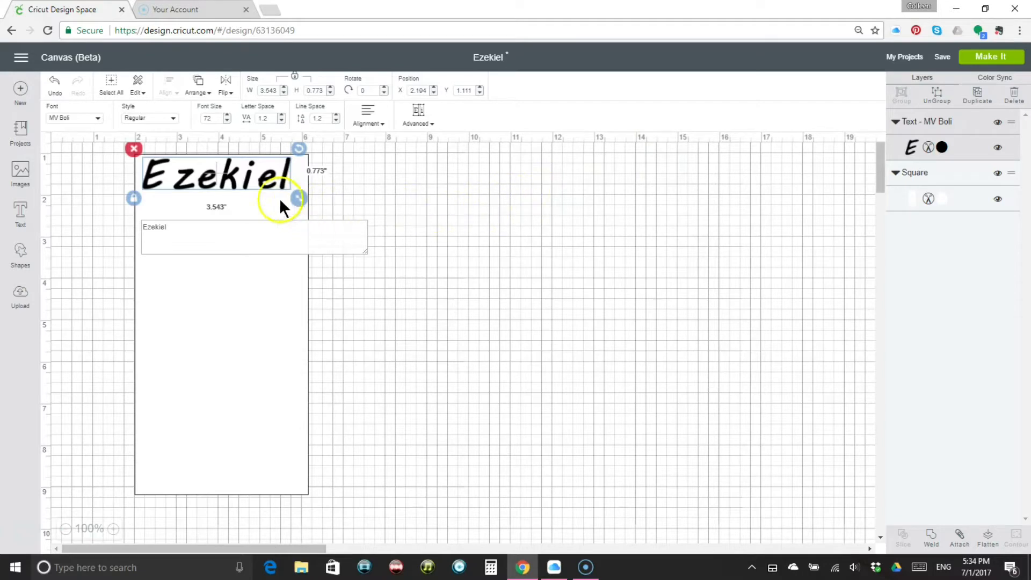
{"action": "left_click_drag", "start_coordinate": [295, 197], "coordinate": [312, 214]}
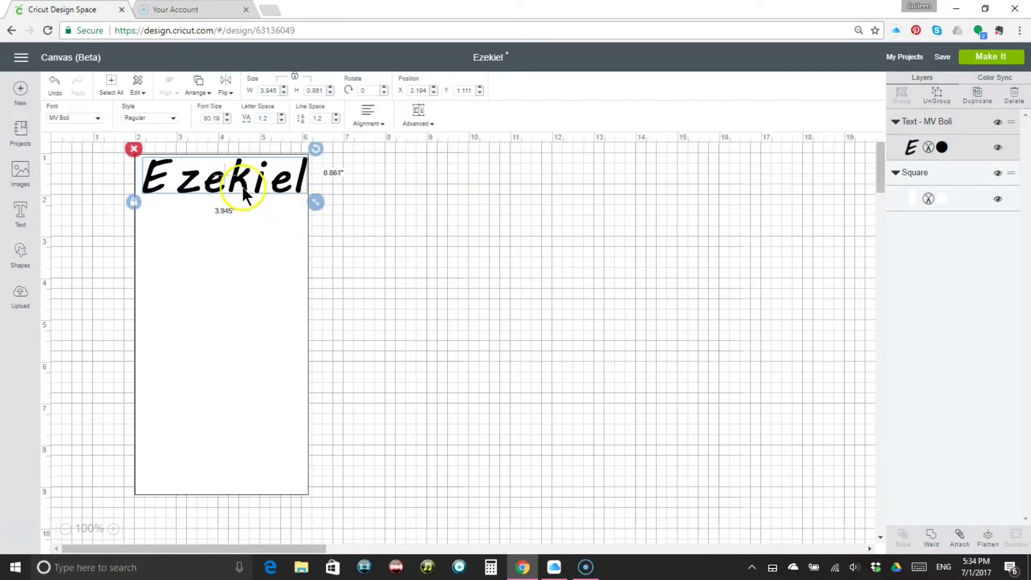
{"action": "left_click", "coordinate": [185, 229]}
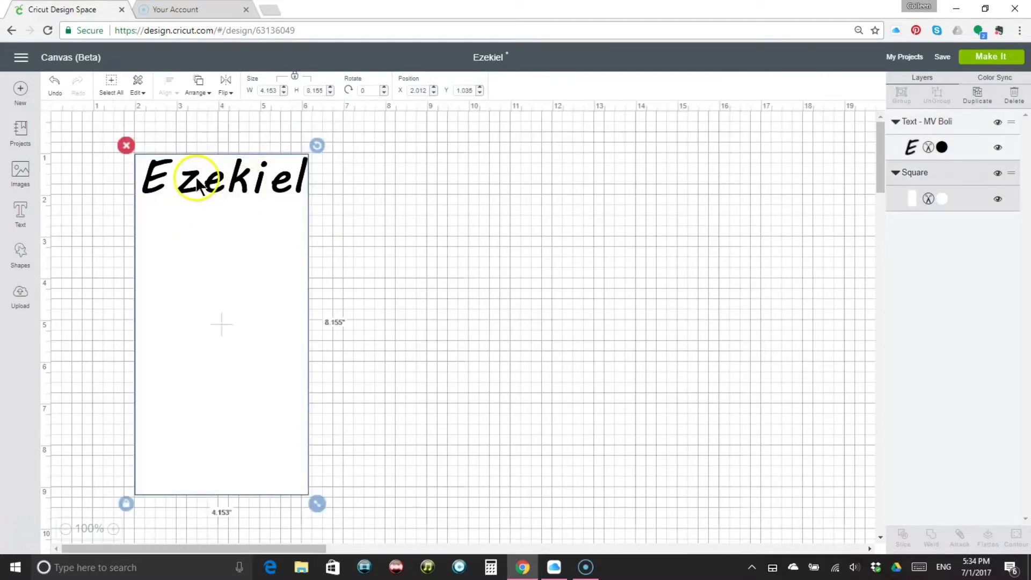
Ungroup the Ezekiel title into individual letters
{"action": "left_click", "coordinate": [198, 185]}
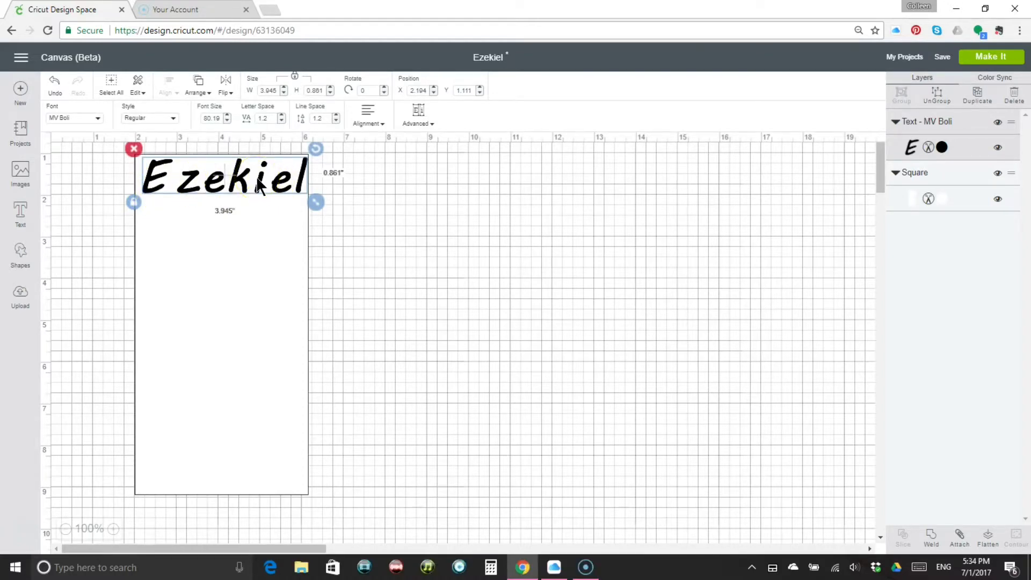
{"action": "left_click", "coordinate": [432, 128]}
{"action": "left_click", "coordinate": [421, 123]}
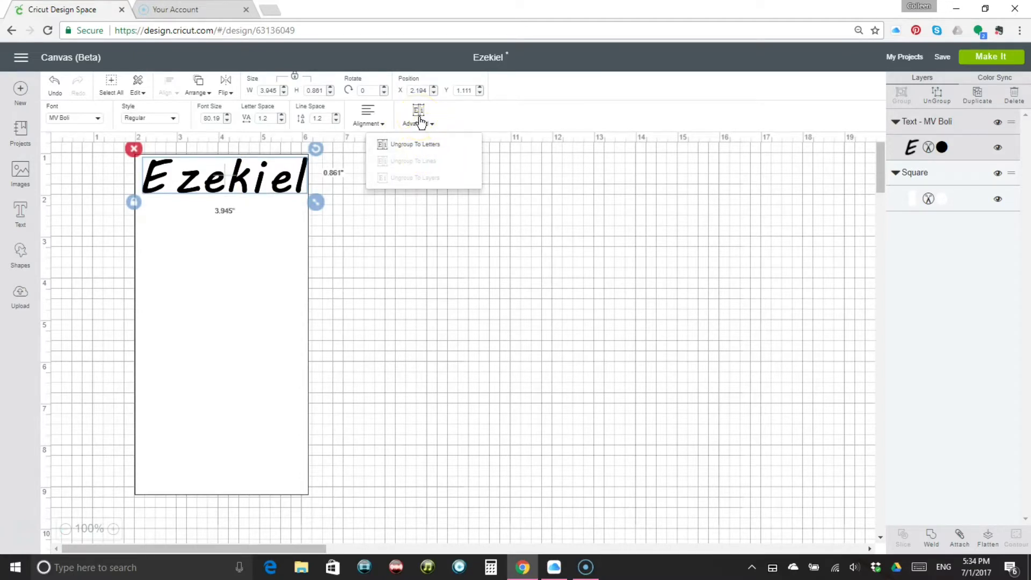
{"action": "left_click", "coordinate": [417, 144]}
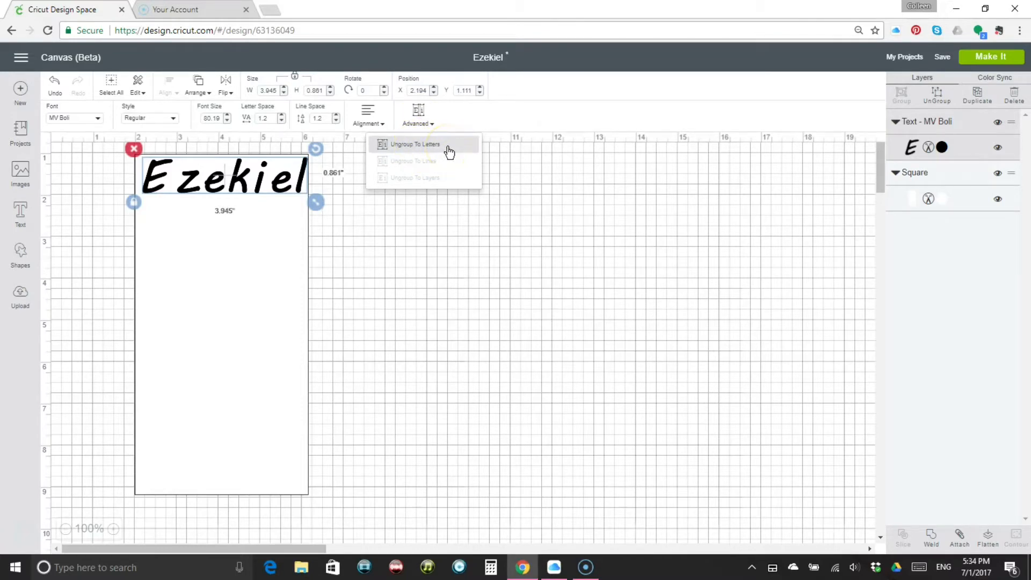
{"action": "left_click", "coordinate": [448, 147]}
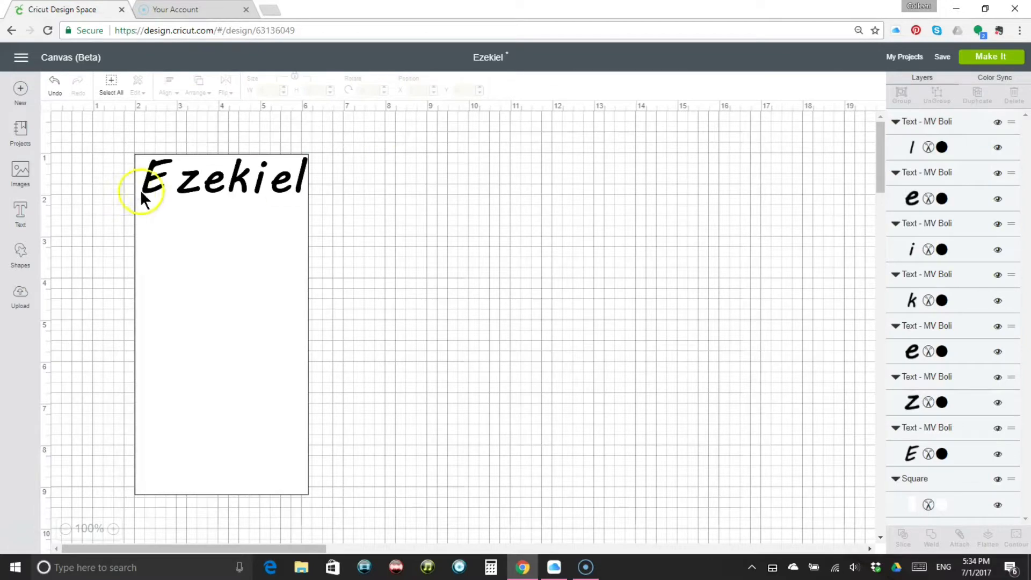
Move the separate letters of Ezekiel closer together to tighten the title's spacing
{"action": "left_click", "coordinate": [182, 185]}
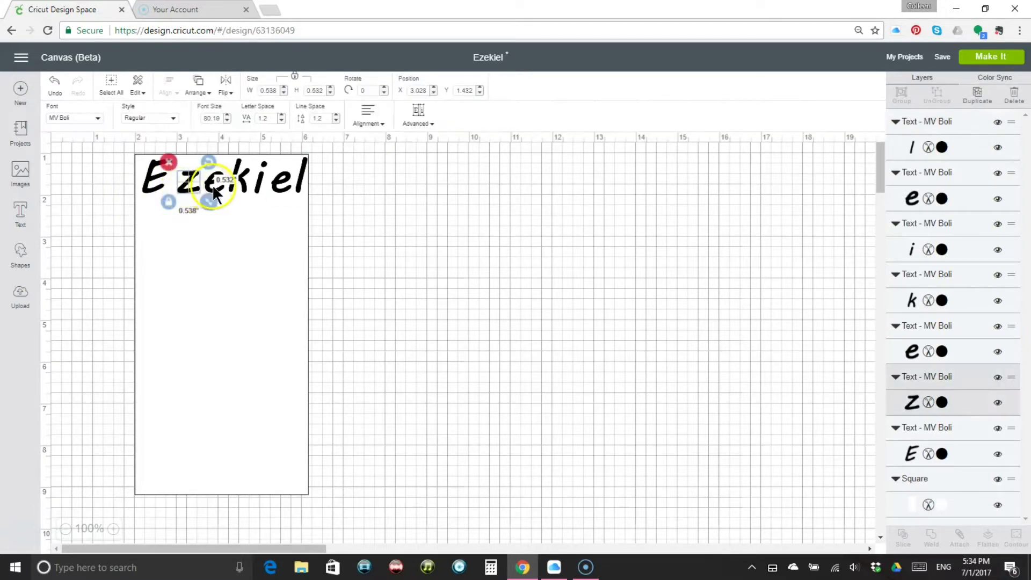
{"action": "left_click", "coordinate": [213, 186]}
{"action": "left_click", "coordinate": [240, 250]}
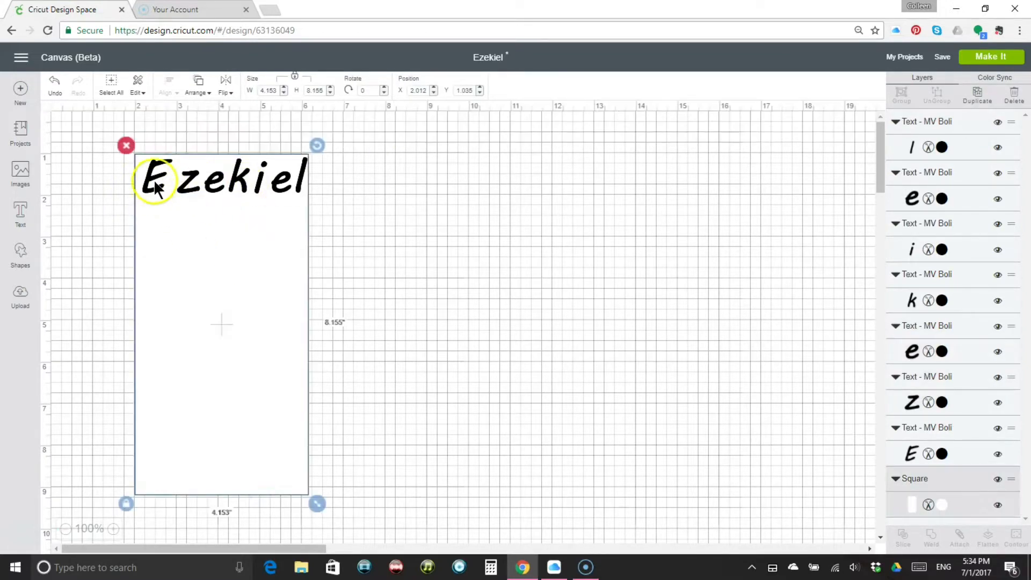
{"action": "left_click_drag", "start_coordinate": [189, 186], "coordinate": [272, 185]}
{"action": "left_click", "coordinate": [254, 185]}
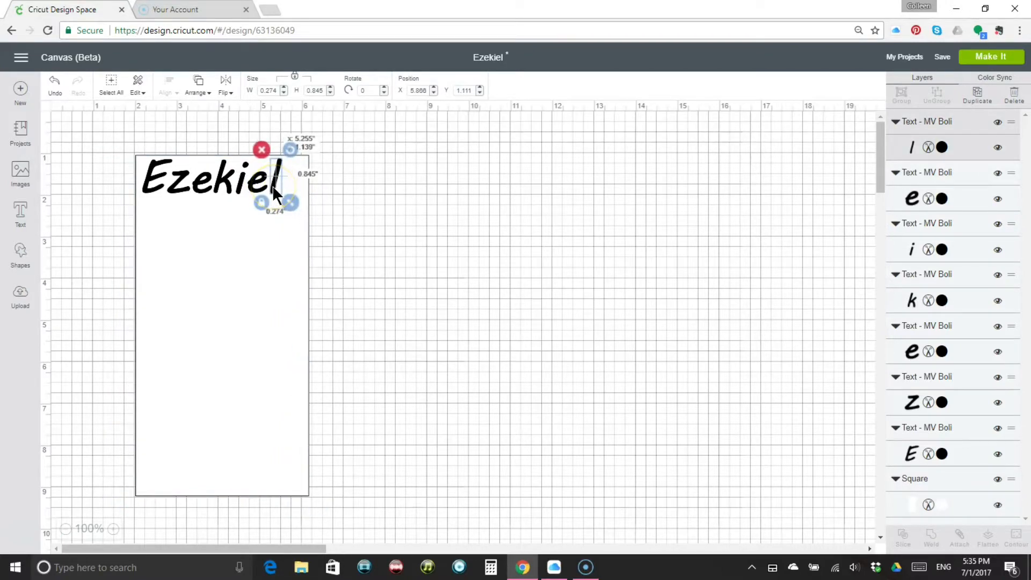
{"action": "left_click", "coordinate": [285, 192]}
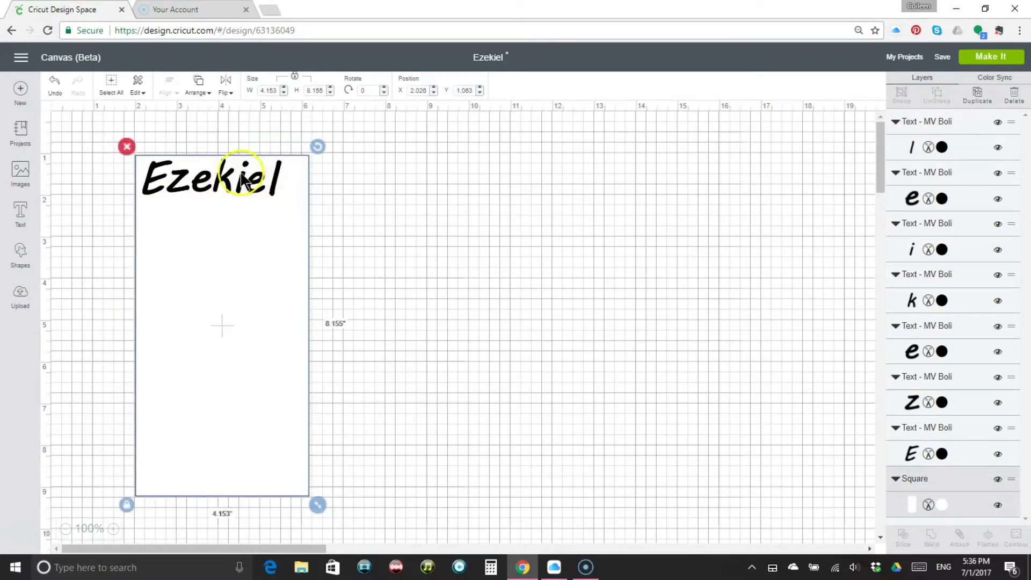
{"action": "left_click", "coordinate": [272, 184]}
{"action": "left_click_drag", "start_coordinate": [272, 182], "coordinate": [269, 181]}
{"action": "left_click", "coordinate": [169, 216]}
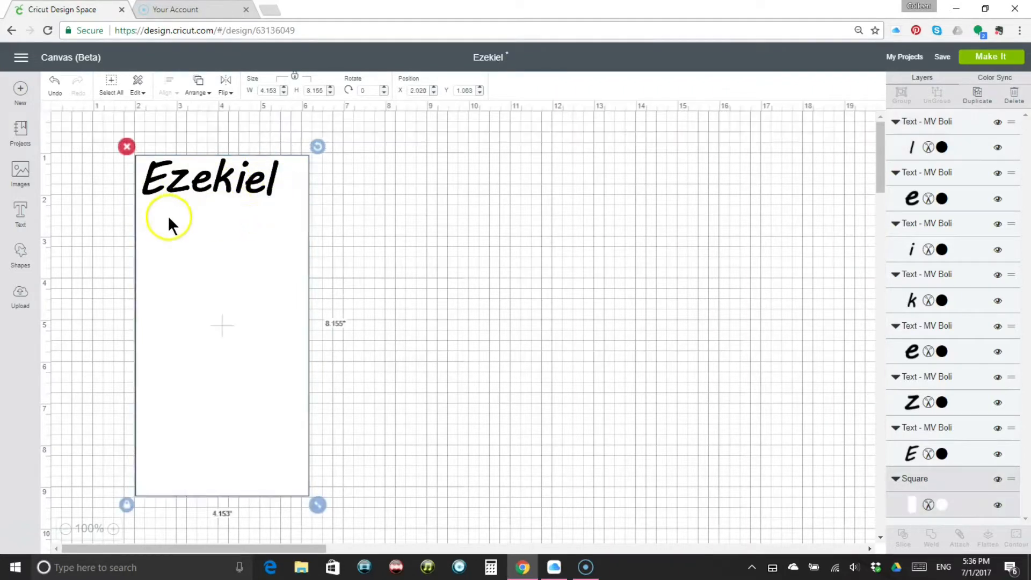
Move the page rectangle clear of the title and align all the Ezekiel letters along their bottom edges
{"action": "left_click_drag", "start_coordinate": [287, 214], "coordinate": [580, 219]}
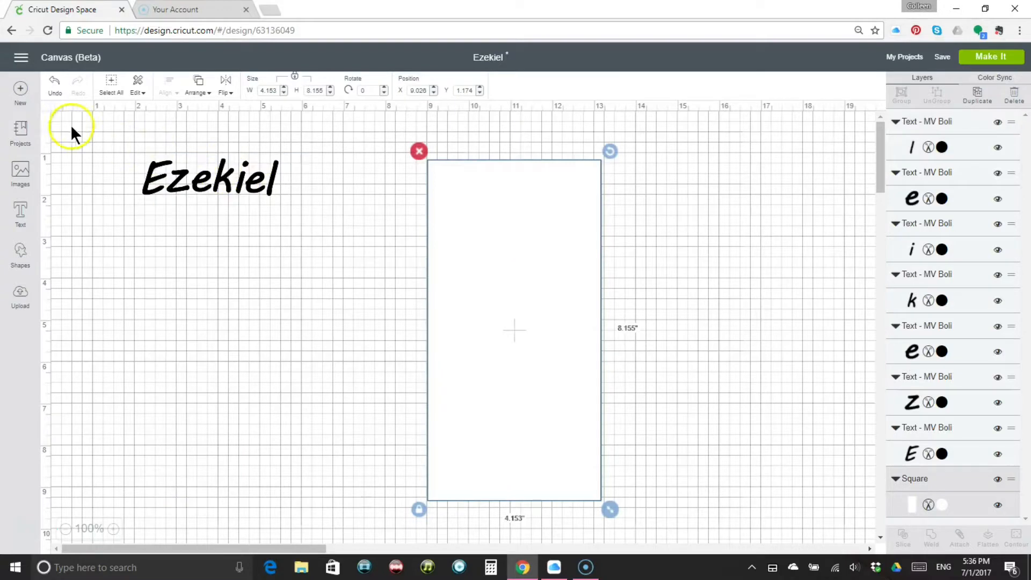
{"action": "left_click_drag", "start_coordinate": [71, 126], "coordinate": [323, 223]}
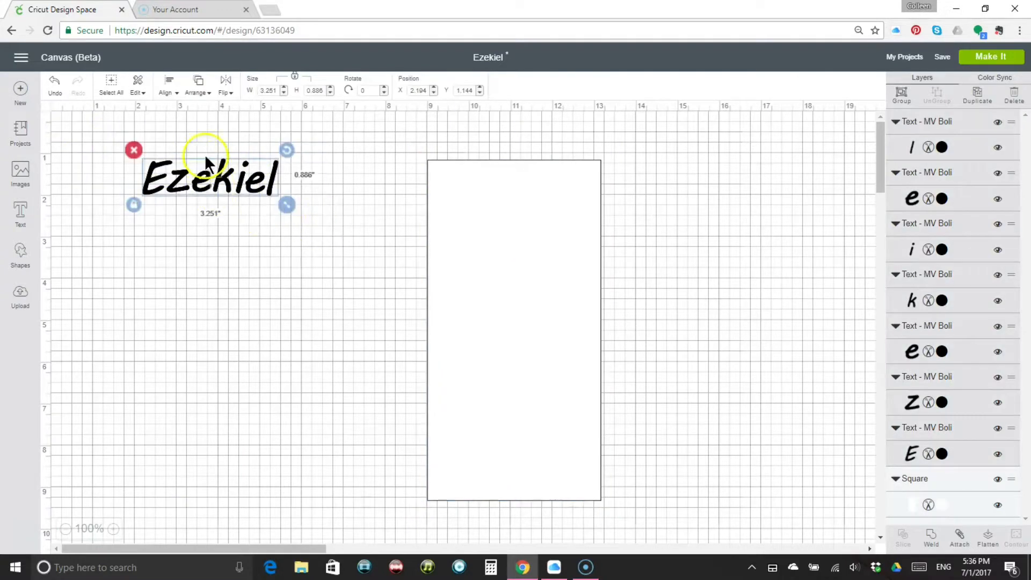
{"action": "left_click", "coordinate": [172, 93]}
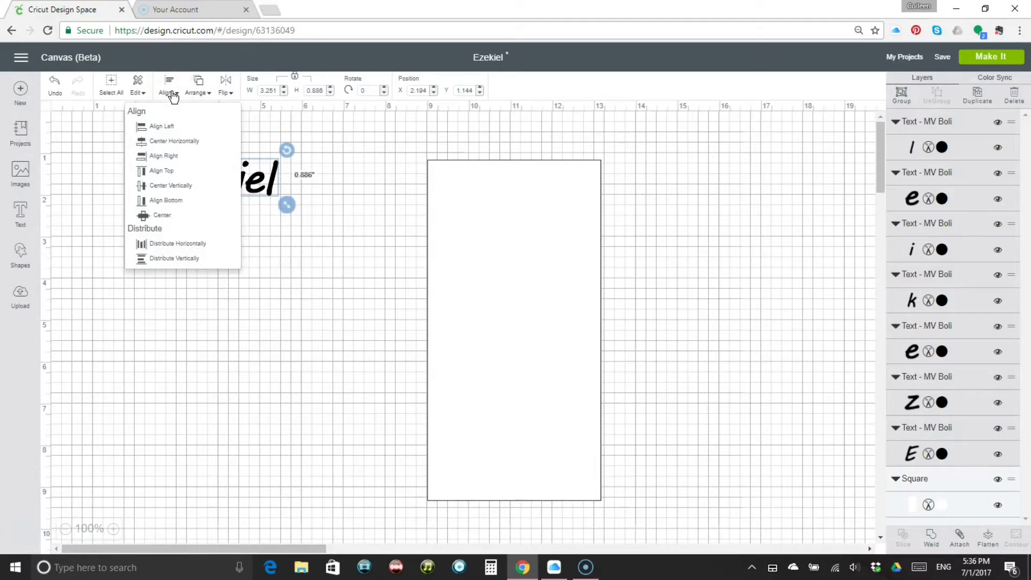
{"action": "left_click", "coordinate": [167, 206]}
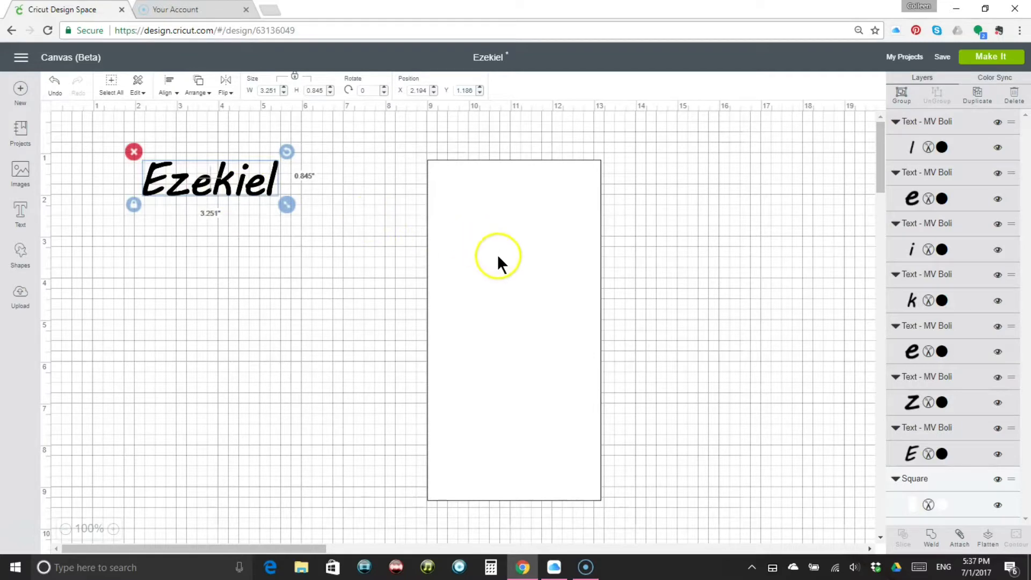
Shift the page rectangle closer to the title and group all the Ezekiel letters
{"action": "left_click_drag", "start_coordinate": [498, 254], "coordinate": [424, 245]}
{"action": "left_click", "coordinate": [243, 193]}
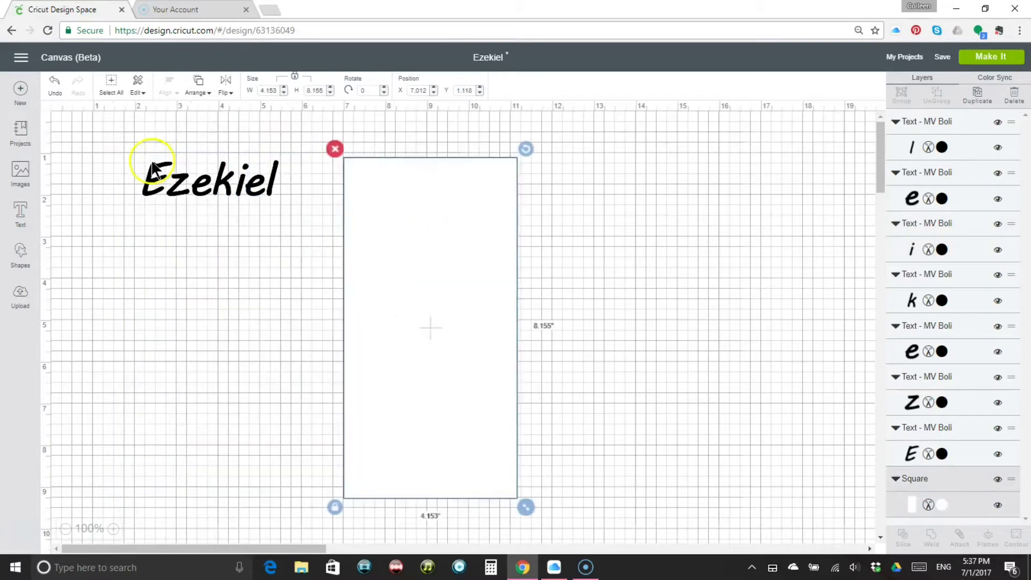
{"action": "left_click_drag", "start_coordinate": [125, 149], "coordinate": [312, 219]}
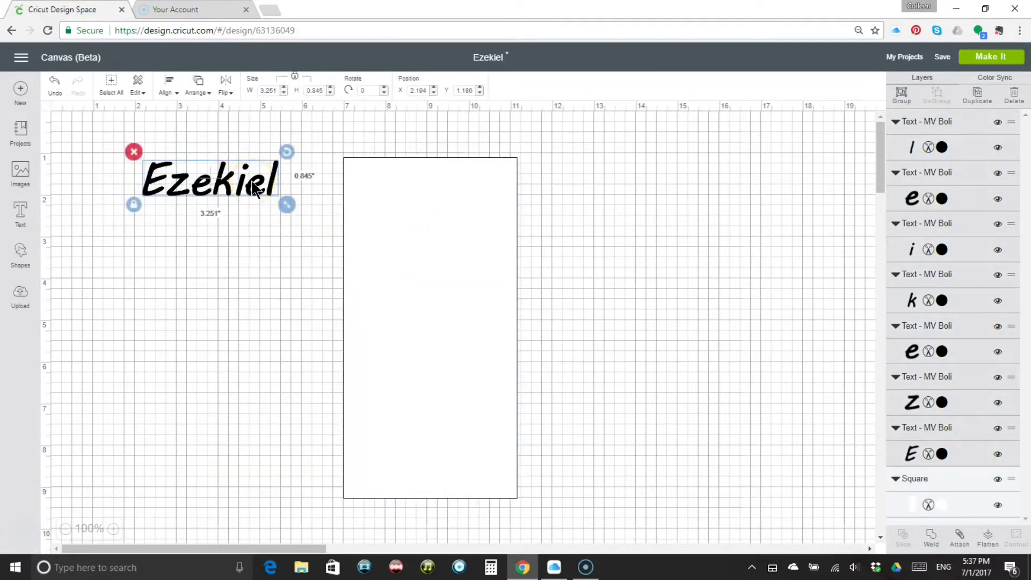
{"action": "left_click", "coordinate": [902, 96]}
Place the page rectangle back behind the grouped title and enlarge the title to about 3.9 inches wide near its upper edge
{"action": "left_click_drag", "start_coordinate": [428, 240], "coordinate": [213, 225]}
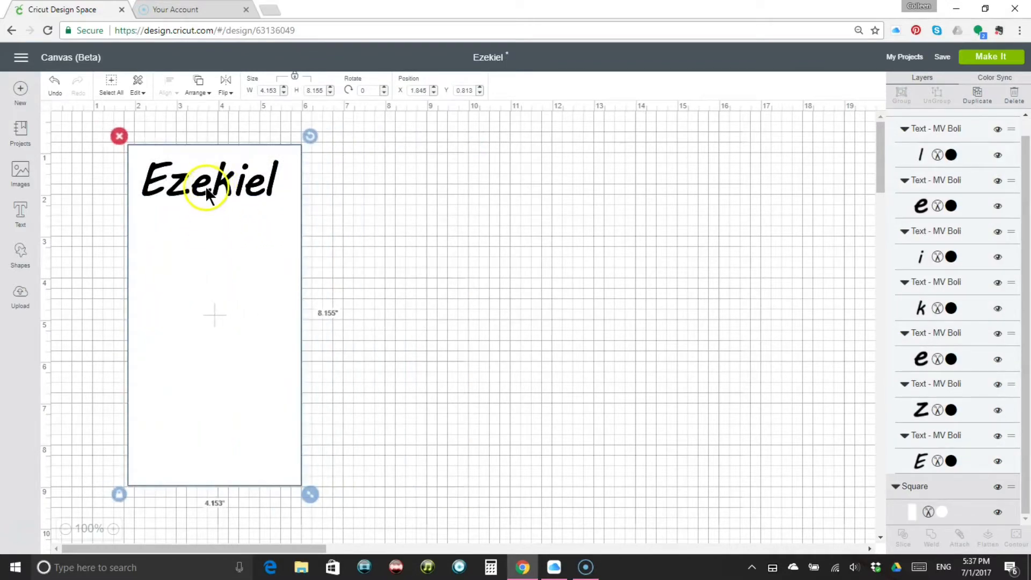
{"action": "left_click_drag", "start_coordinate": [202, 189], "coordinate": [190, 178]}
{"action": "left_click_drag", "start_coordinate": [280, 196], "coordinate": [308, 221]}
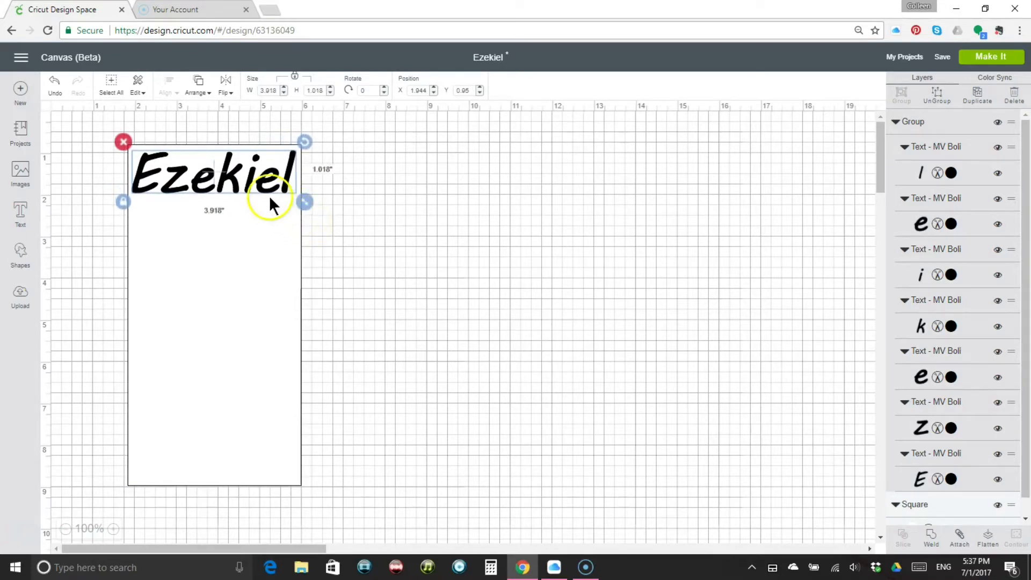
{"action": "left_click", "coordinate": [416, 210]}
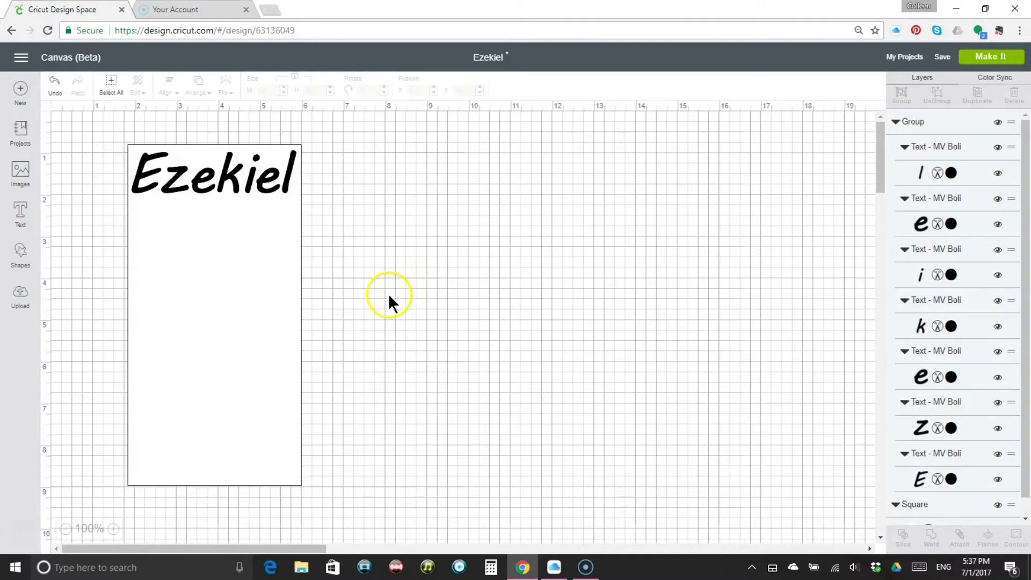
Add a hexagon, set its width to 2.5 inches and place it just beneath the title near the page's left edge
{"action": "left_click", "coordinate": [20, 253]}
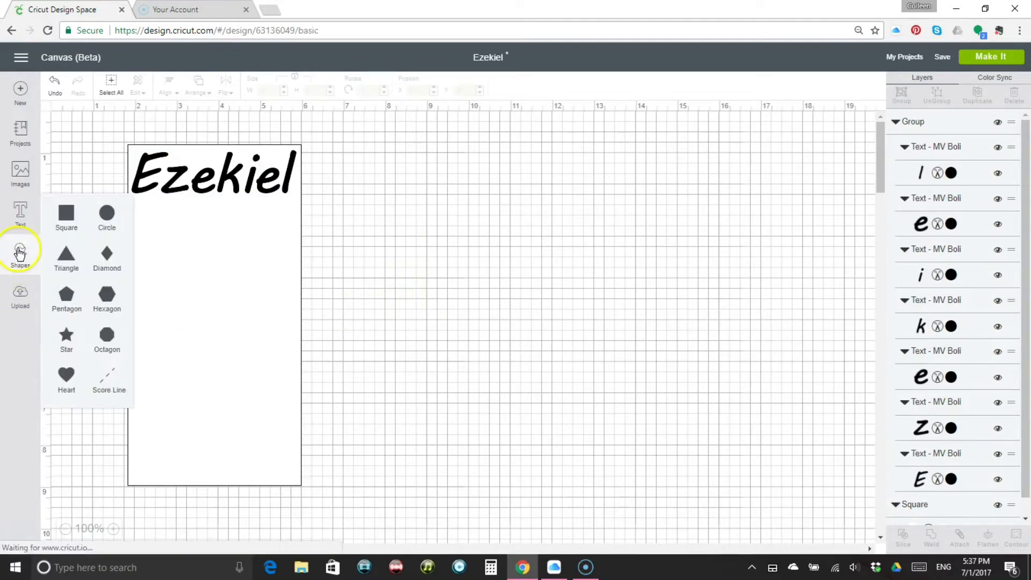
{"action": "left_click", "coordinate": [107, 295]}
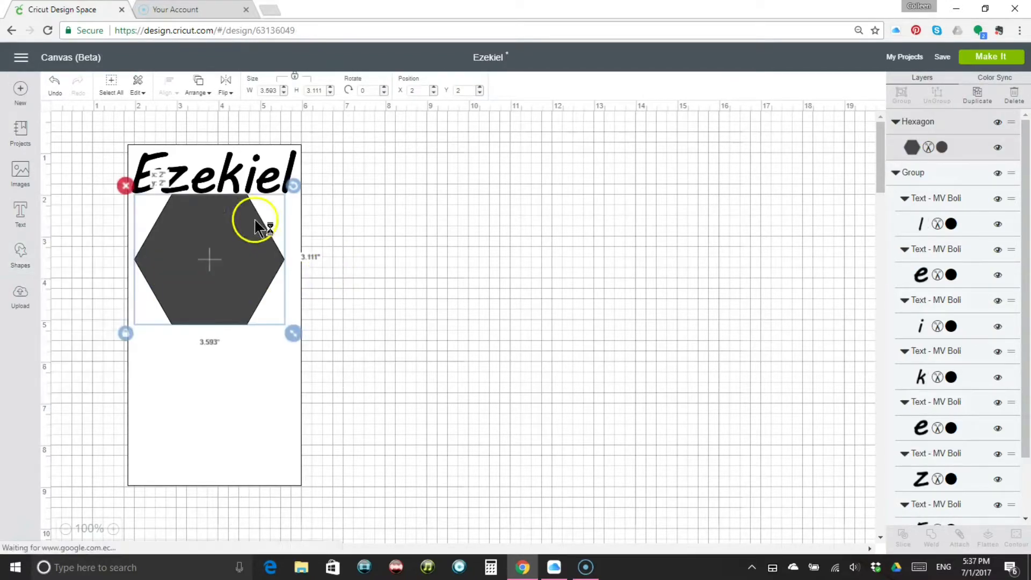
{"action": "left_click", "coordinate": [259, 91]}
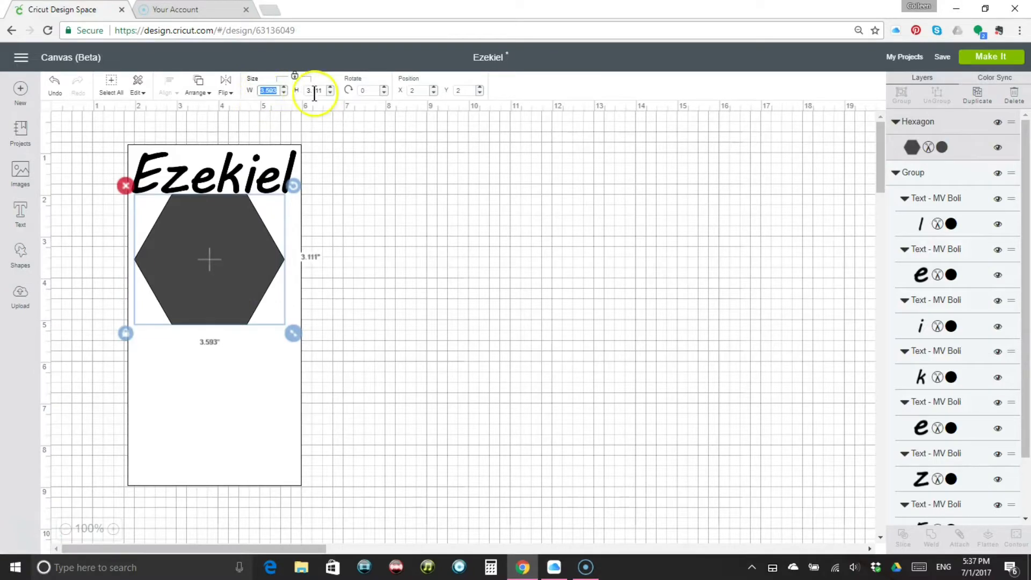
{"action": "type", "text": "2.5"}
{"action": "key", "text": "Return"}
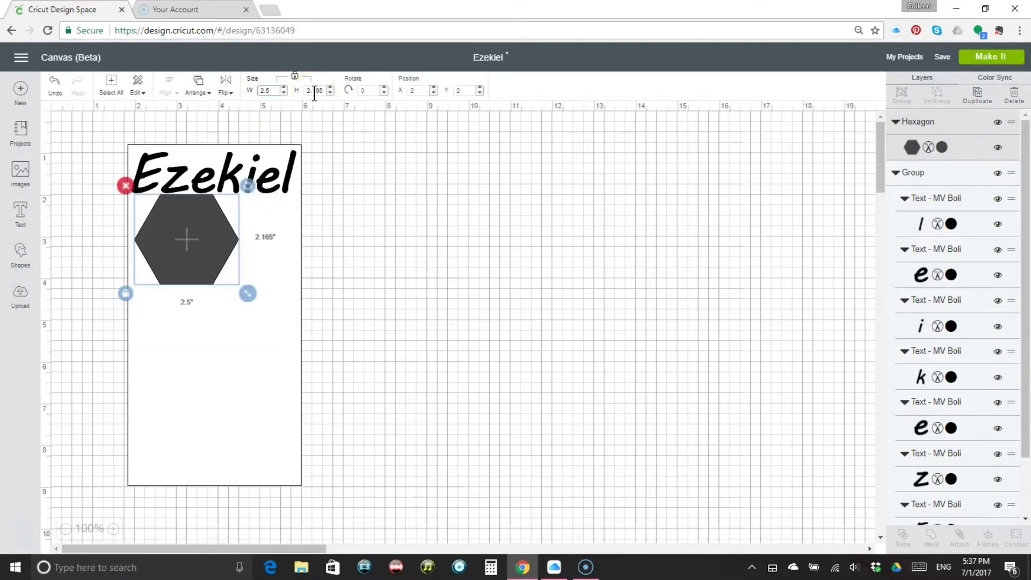
{"action": "left_click_drag", "start_coordinate": [194, 217], "coordinate": [190, 228]}
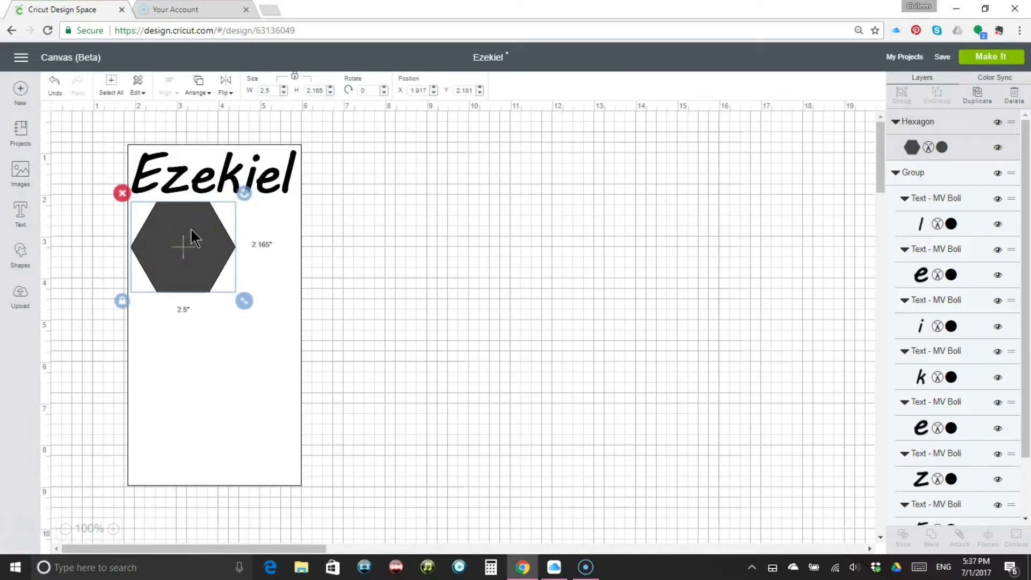
{"action": "left_click", "coordinate": [978, 101]}
{"action": "left_click_drag", "start_coordinate": [187, 253], "coordinate": [249, 285]}
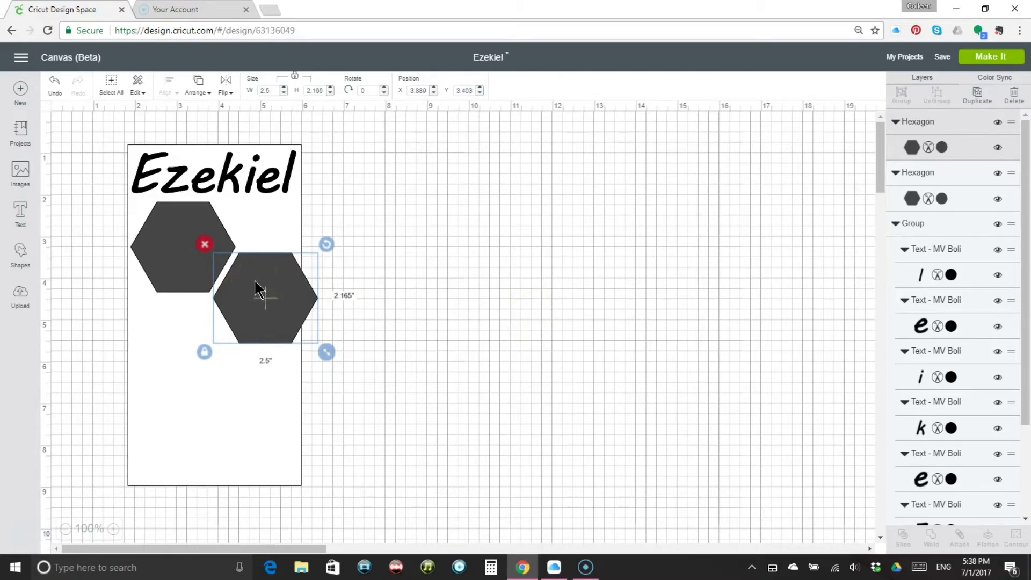
{"action": "key", "text": "Delete"}
Set the hexagon's width to 2.2 inches
{"action": "left_click", "coordinate": [189, 224]}
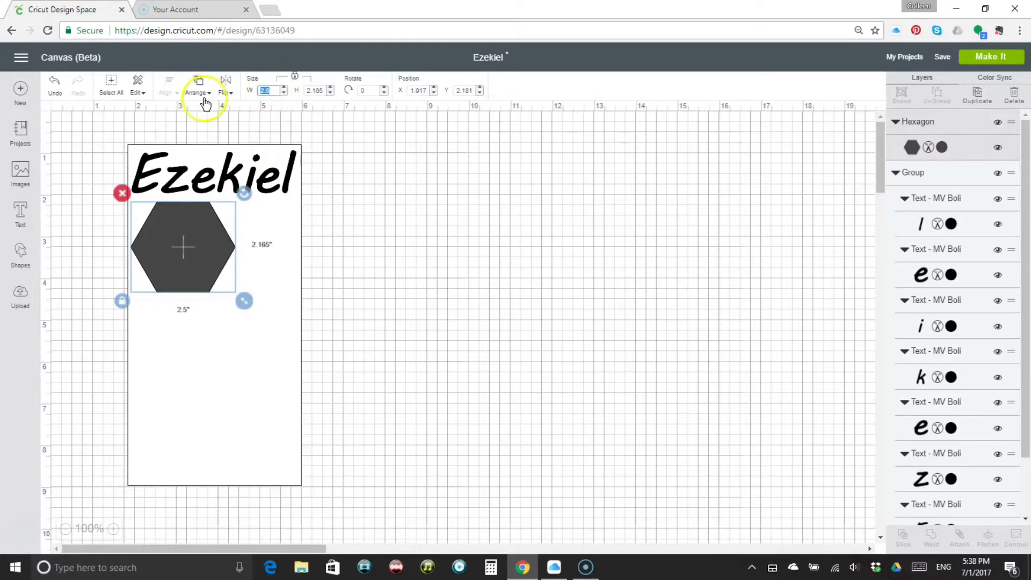
{"action": "key", "text": "BackSpace"}
{"action": "type", "text": "2"}
{"action": "key", "text": "Return"}
{"action": "left_click", "coordinate": [242, 101]}
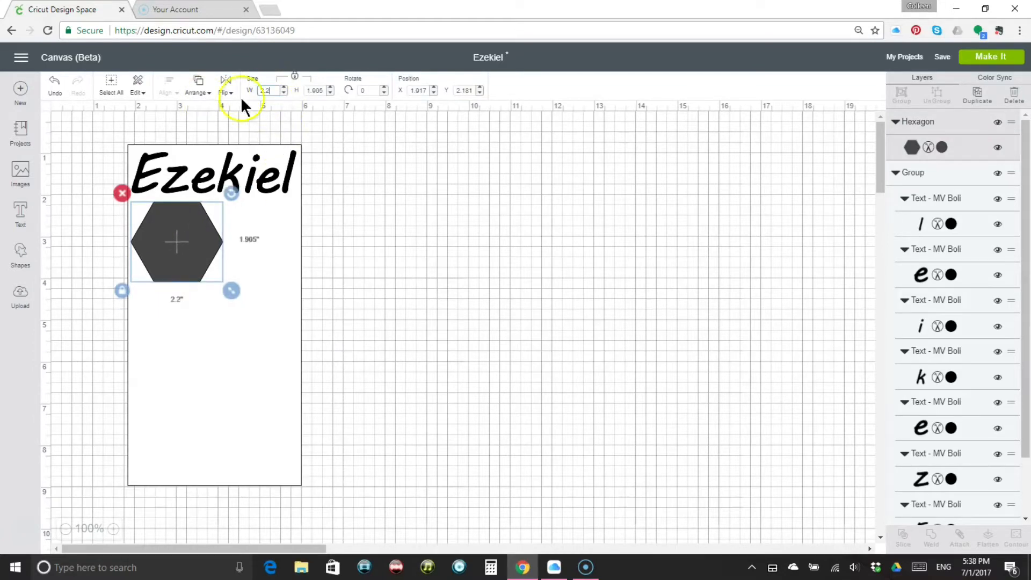
{"action": "left_click", "coordinate": [561, 278]}
Duplicate the hexagon and nest the copy against its lower-right side, leaving a narrow gap within the page rectangle
{"action": "left_click", "coordinate": [184, 237]}
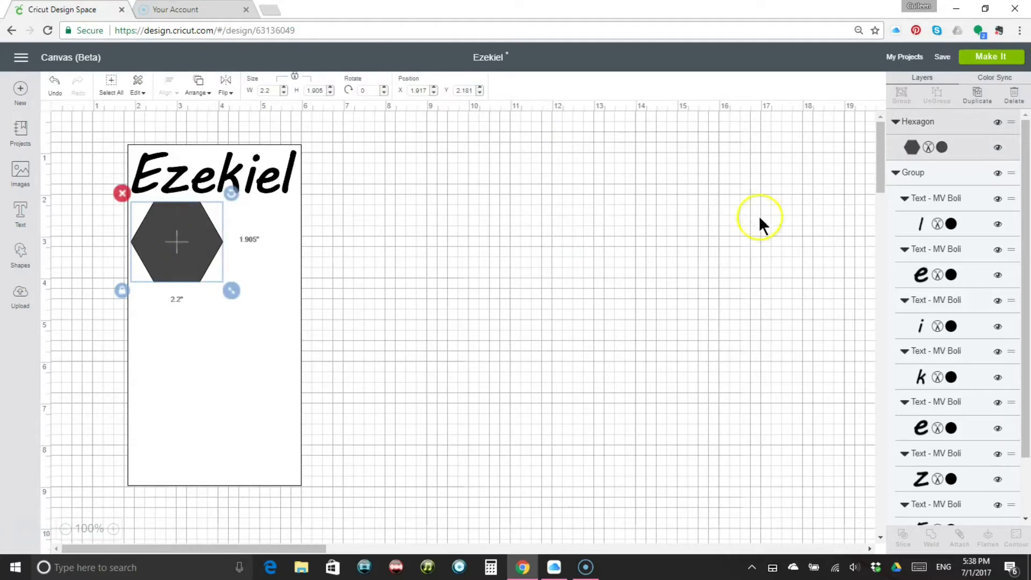
{"action": "left_click", "coordinate": [979, 102]}
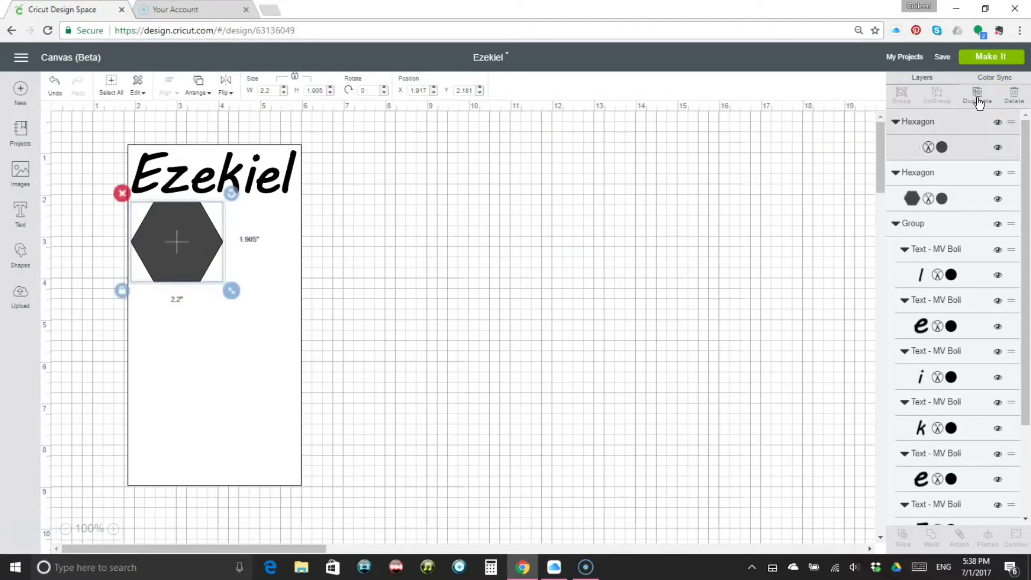
{"action": "left_click_drag", "start_coordinate": [191, 262], "coordinate": [240, 286]}
{"action": "left_click_drag", "start_coordinate": [245, 286], "coordinate": [246, 283]}
{"action": "left_click", "coordinate": [430, 290]}
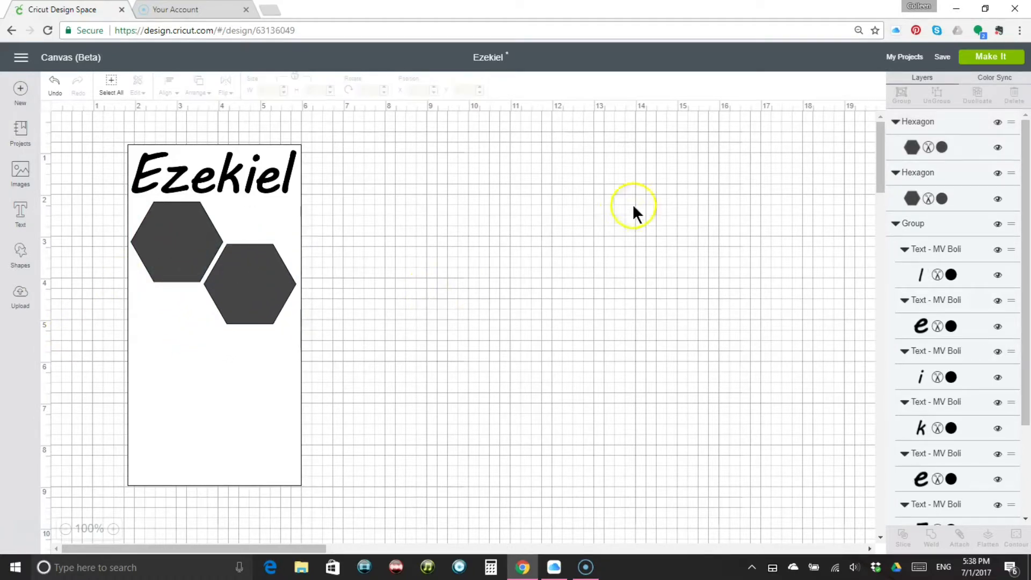
Duplicate the right-hand hexagon and place the copy directly below the first hexagon with a narrow gap
{"action": "left_click", "coordinate": [271, 259]}
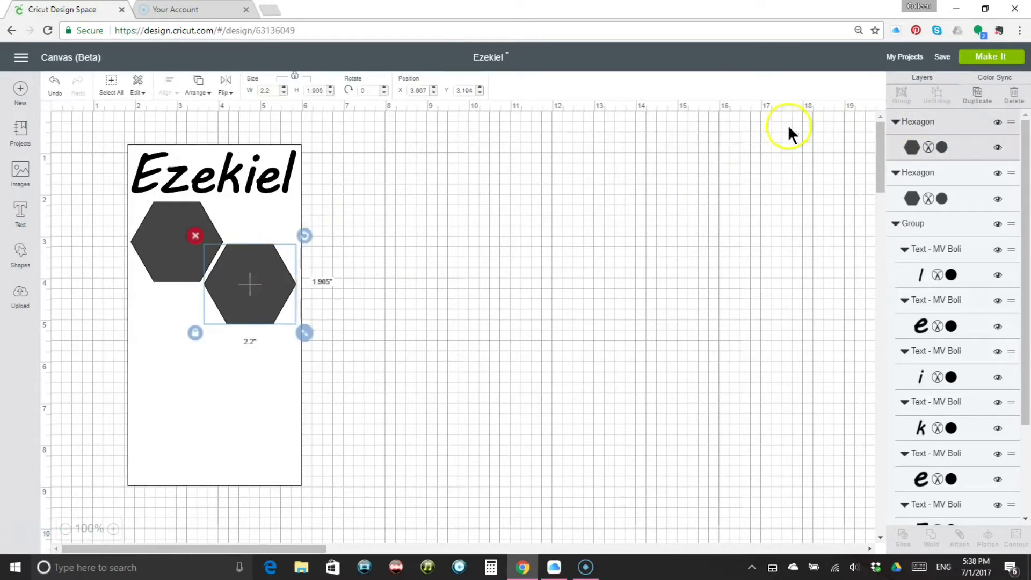
{"action": "left_click", "coordinate": [966, 94]}
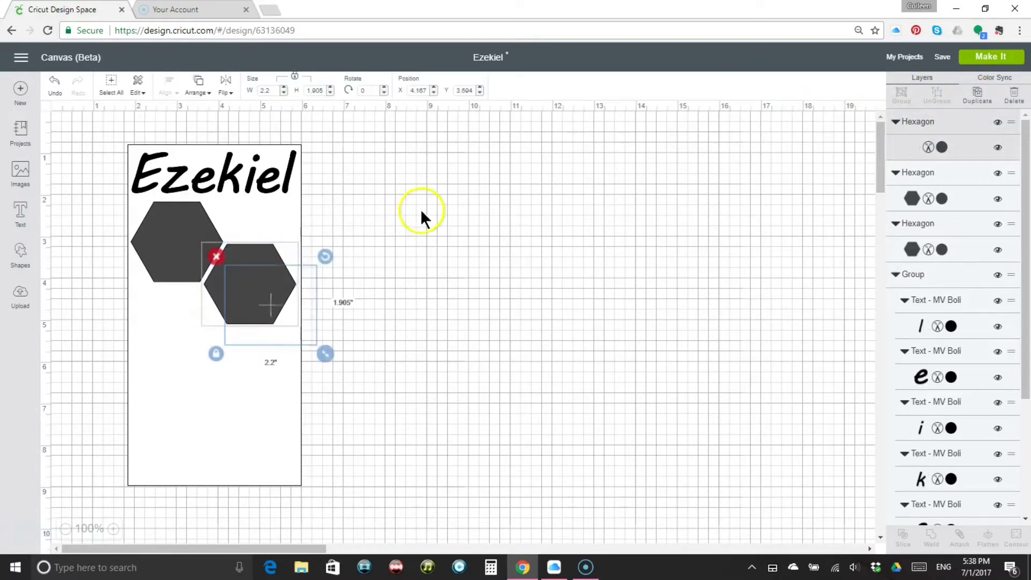
{"action": "left_click_drag", "start_coordinate": [254, 283], "coordinate": [161, 304]}
{"action": "left_click", "coordinate": [429, 321]}
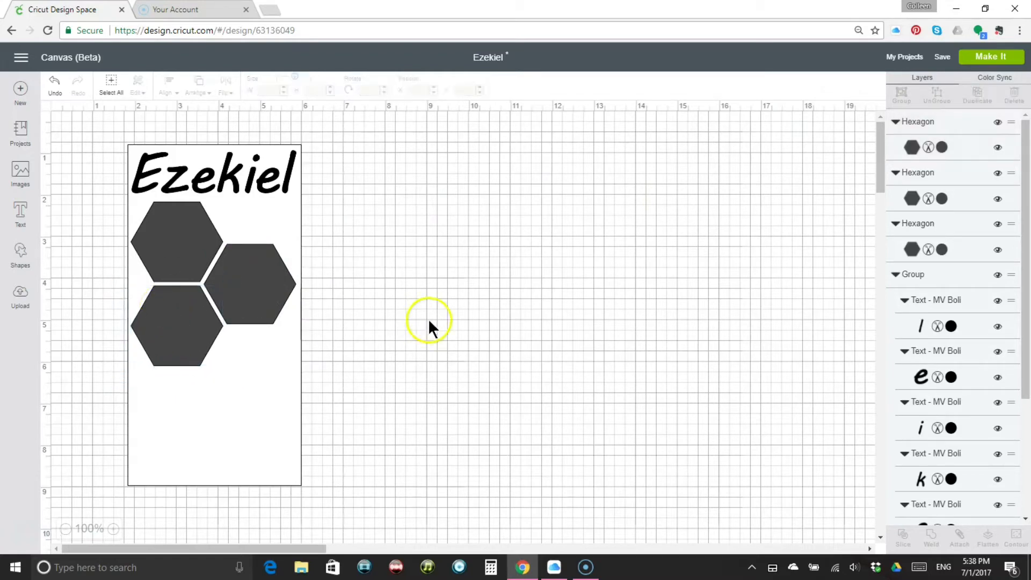
Duplicate the lower-left hexagon, enlarge the copy to about 3.1 inches wide and place it in the page's lower-right corner
{"action": "left_click", "coordinate": [176, 334]}
{"action": "left_click", "coordinate": [977, 94]}
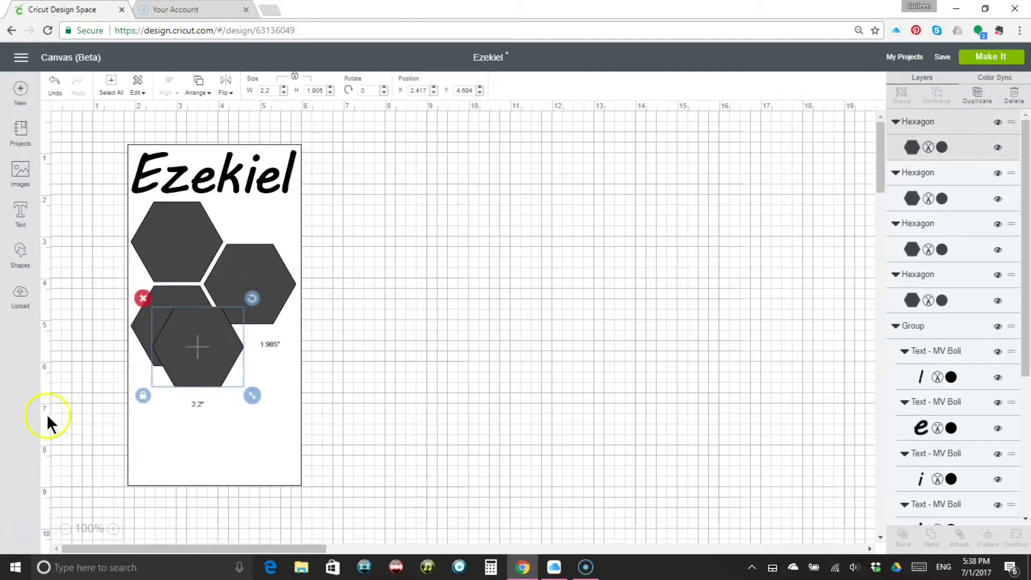
{"action": "left_click_drag", "start_coordinate": [193, 356], "coordinate": [192, 417]}
{"action": "left_click_drag", "start_coordinate": [250, 457], "coordinate": [289, 494]}
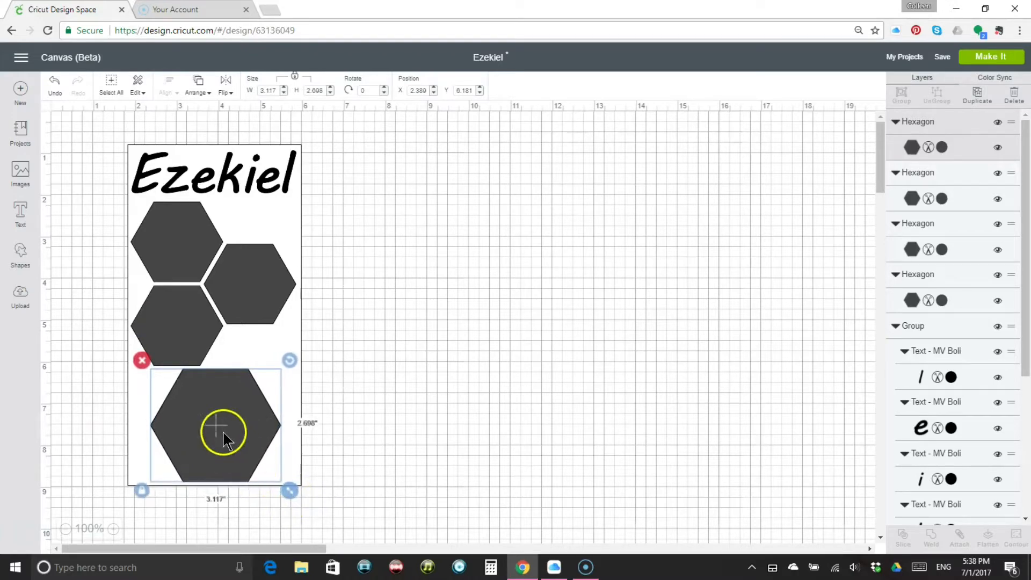
{"action": "left_click_drag", "start_coordinate": [222, 431], "coordinate": [240, 431]}
{"action": "left_click", "coordinate": [378, 399]}
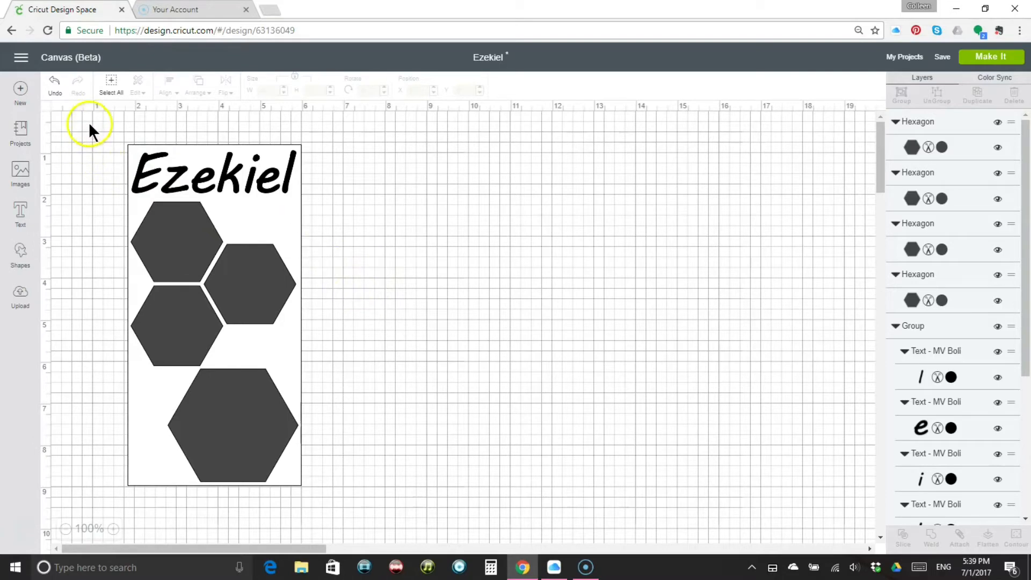
Attach the page rectangle, the title and all four hexagons together
{"action": "left_click_drag", "start_coordinate": [89, 120], "coordinate": [379, 502]}
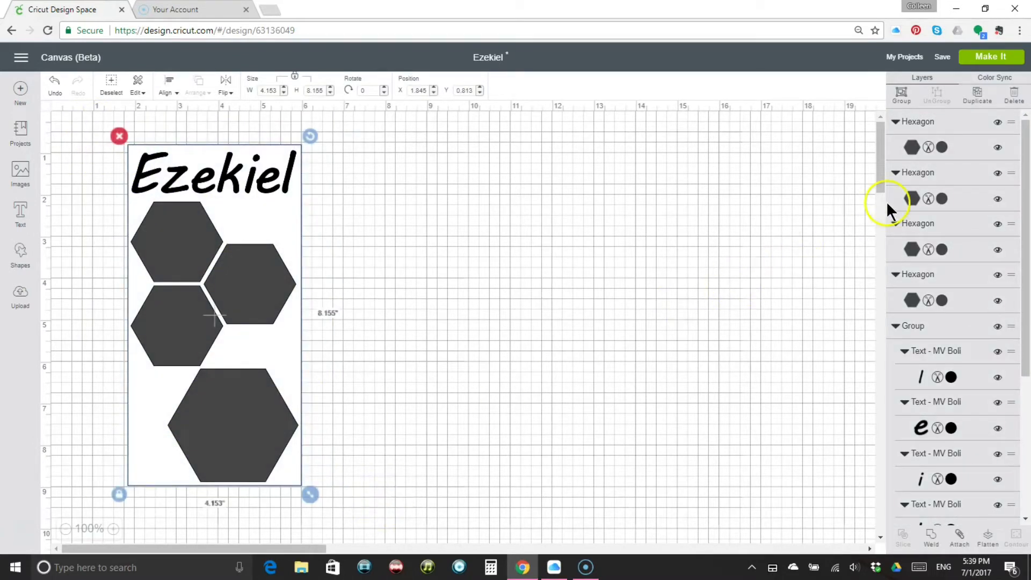
{"action": "left_click", "coordinate": [960, 540]}
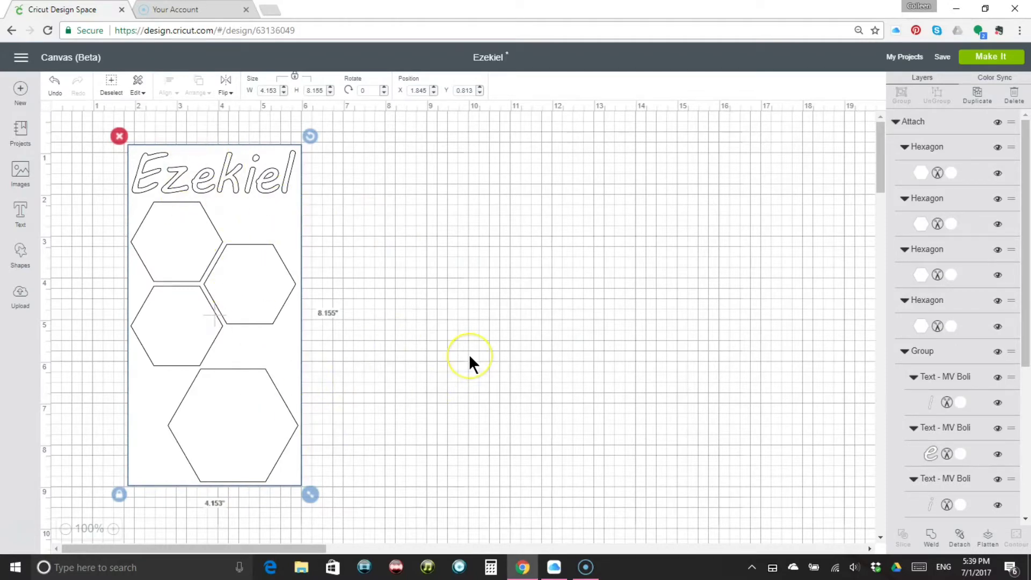
Save the attached page design as a public project named Ezekiel
{"action": "left_click", "coordinate": [992, 57]}
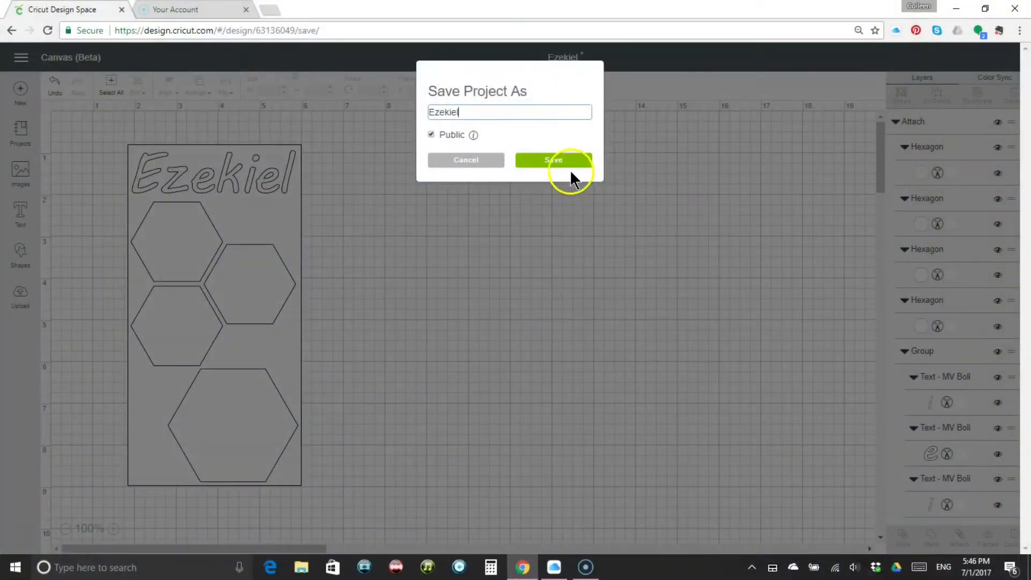
{"action": "mouse_move", "coordinate": [476, 133]}
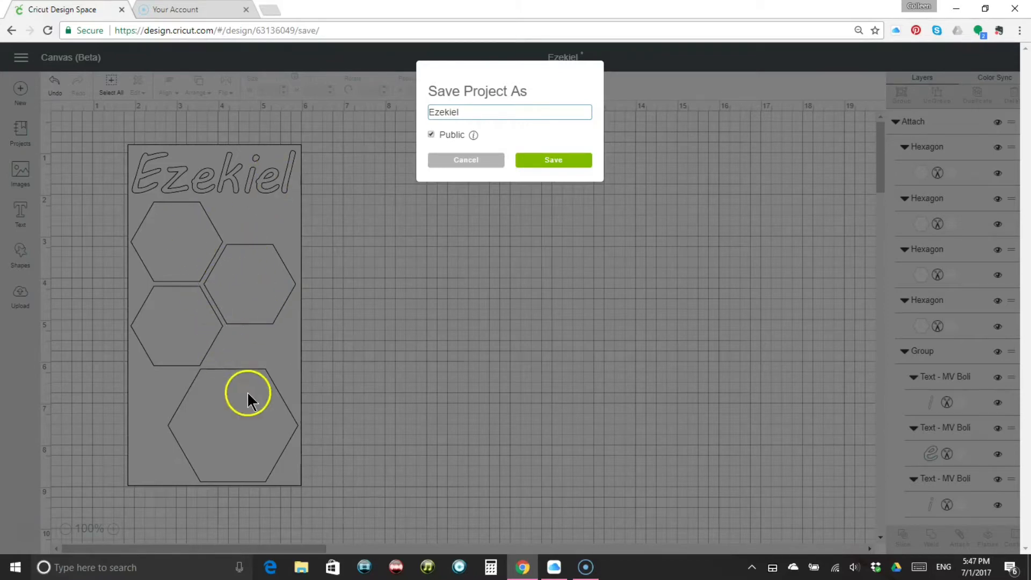
{"action": "left_click", "coordinate": [555, 160]}
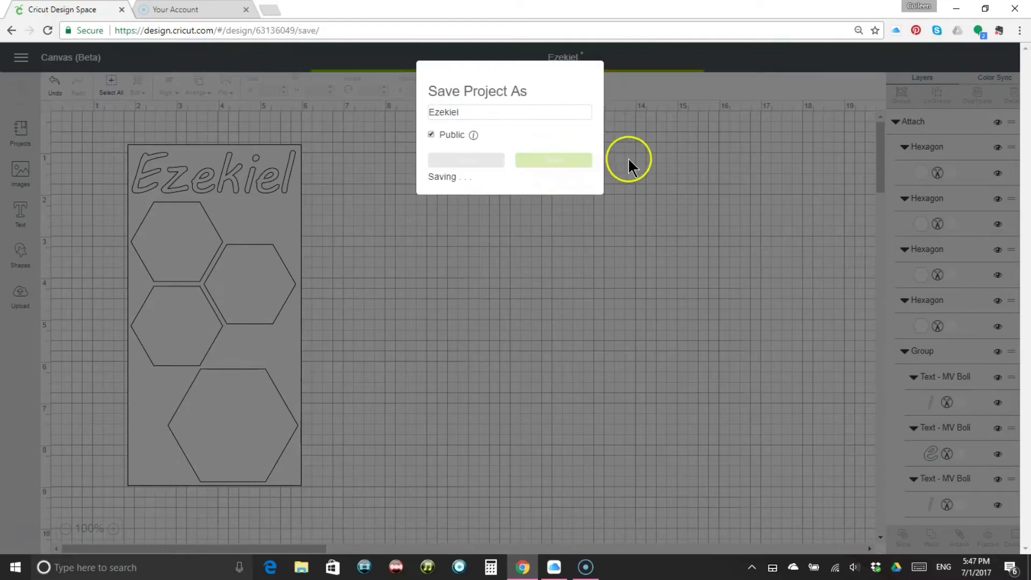